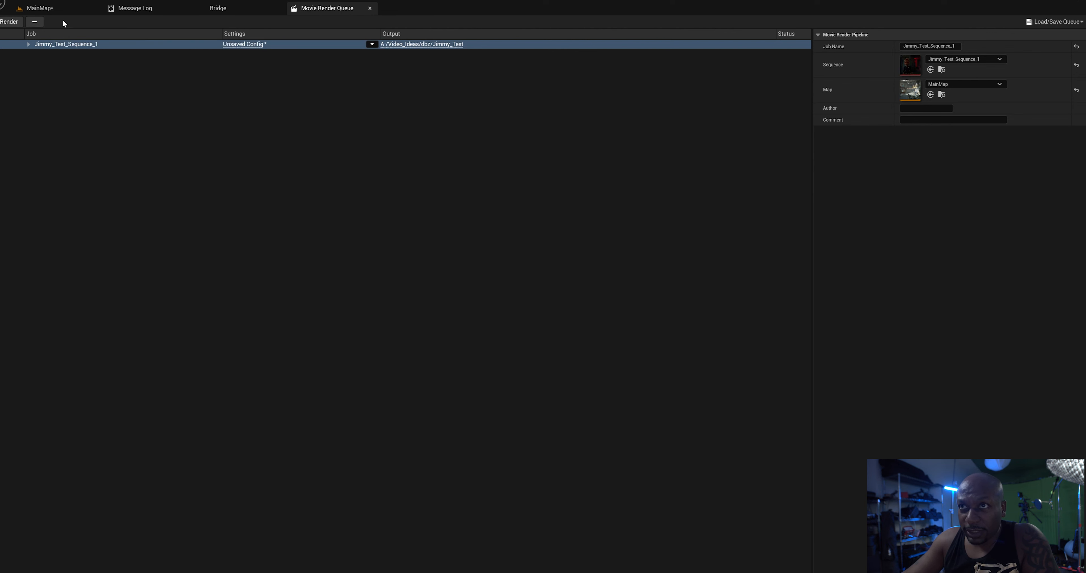
Return to the MainMap level and scrub through the Jimmy_Test_Sequence_1 animation in Sequencer.
left_click(59, 8)
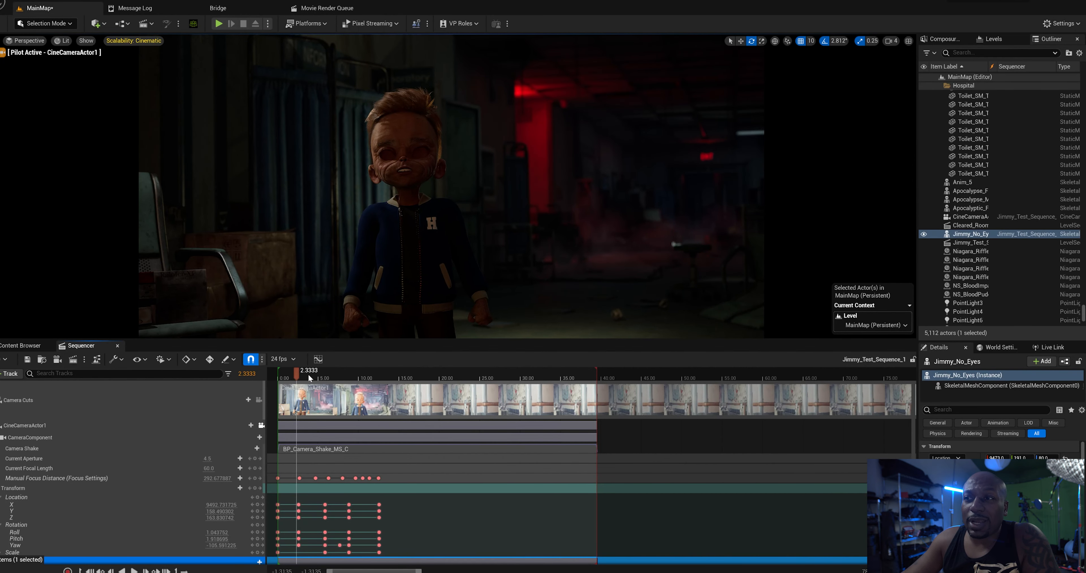
left_click_drag(307, 376, 414, 375)
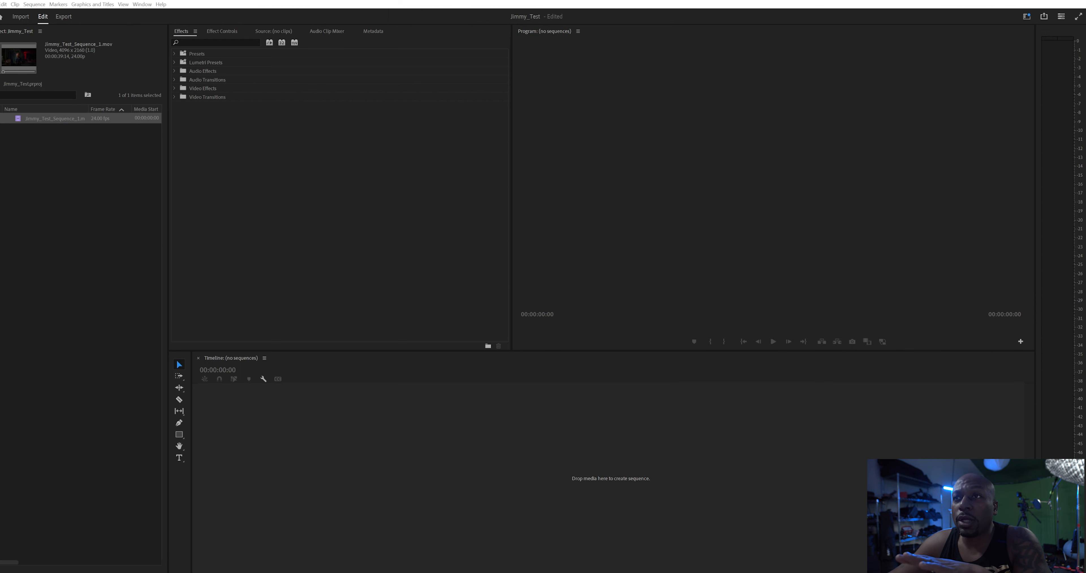
Switch to Premiere Pro, create a sequence from the Jimmy_Test_Sequence_1.mov clip and place the playhead at its start.
left_click(66, 120)
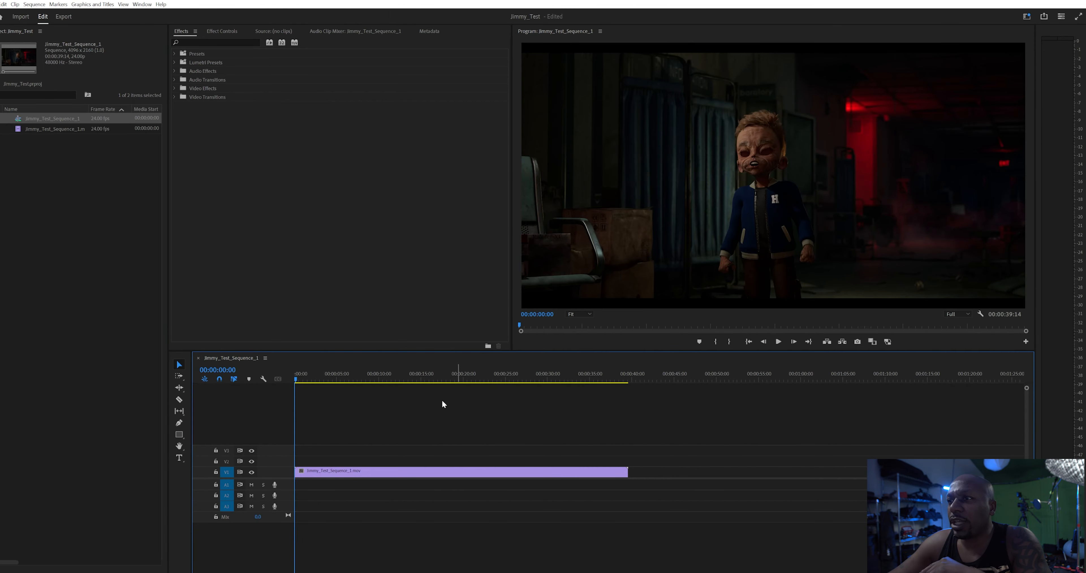
left_click_drag(308, 375, 289, 398)
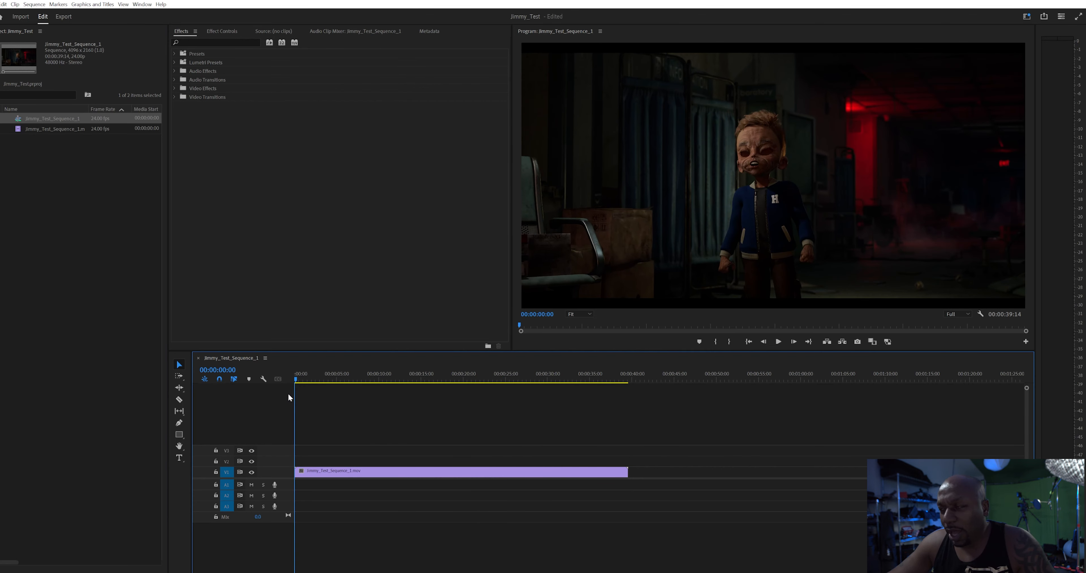
Play the opening of the rendered clip to review it, and return the playhead to the start of the sequence.
key("space")
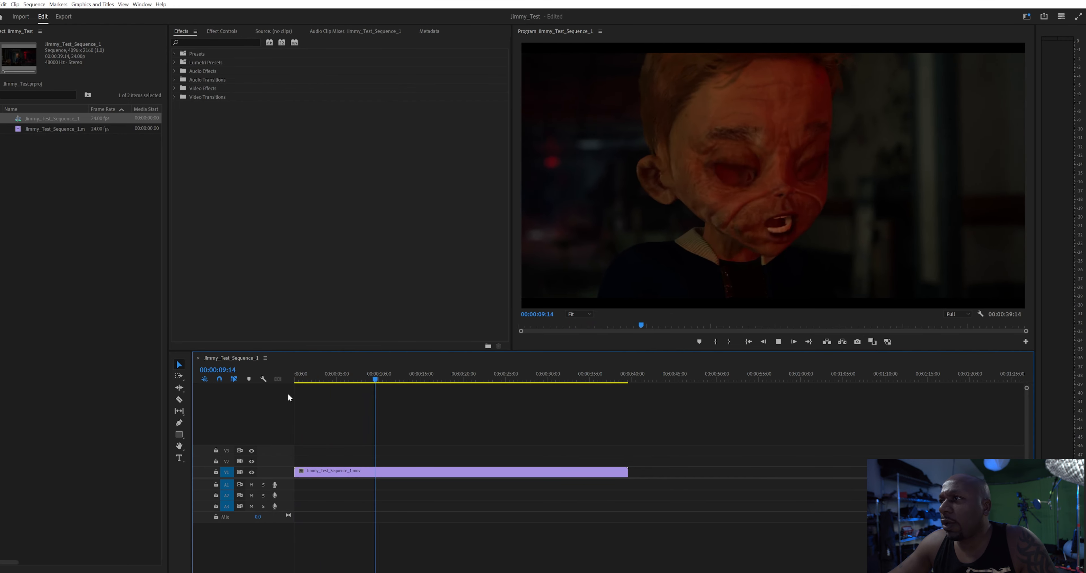
key("space")
left_click_drag(363, 384, 291, 388)
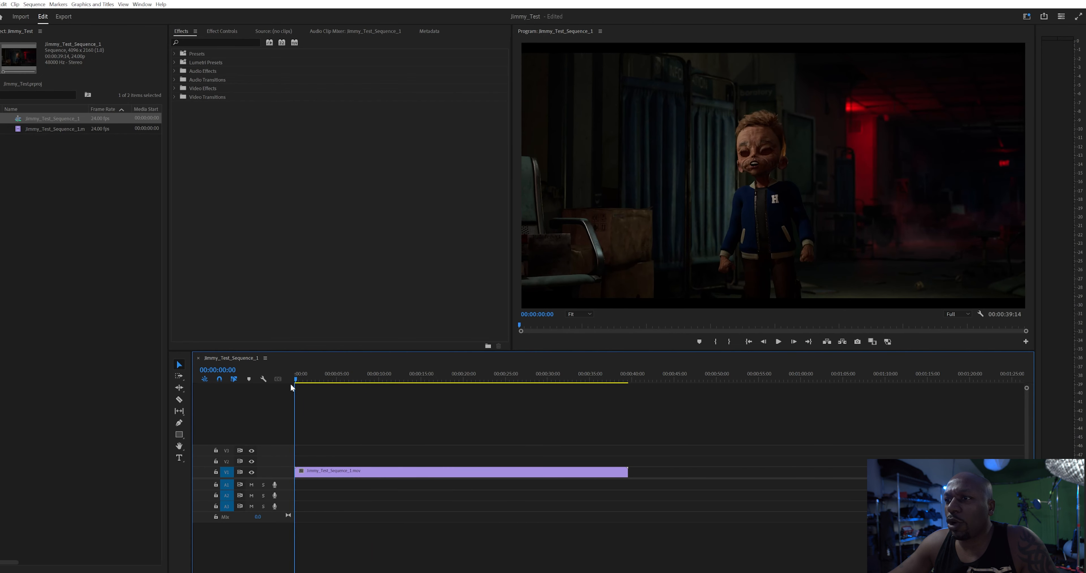
left_click(320, 471)
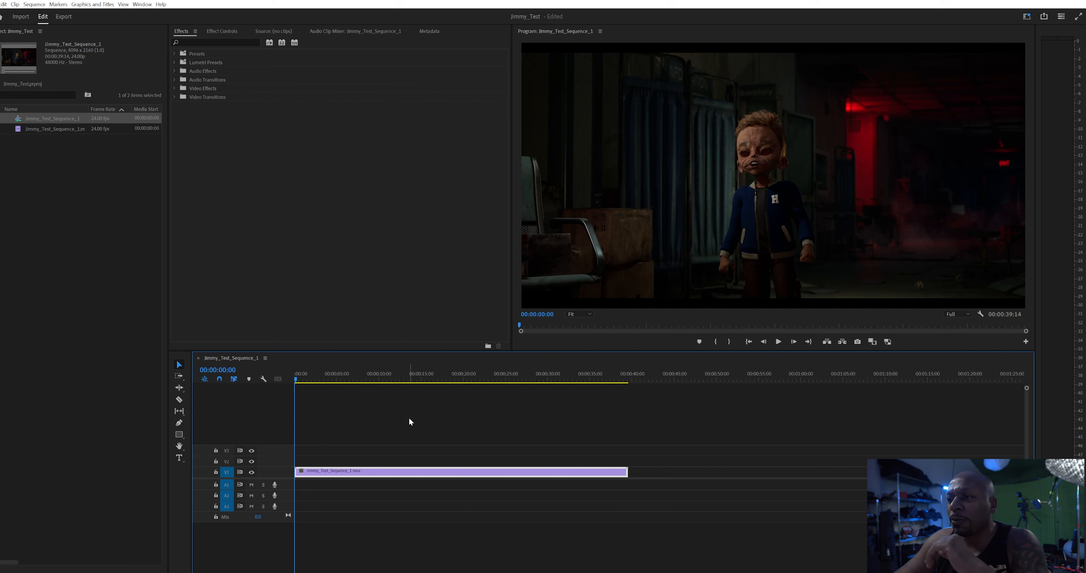
mouse_move(306, 381)
left_mouse_down()
mouse_move(437, 380)
mouse_move(295, 380)
left_mouse_up()
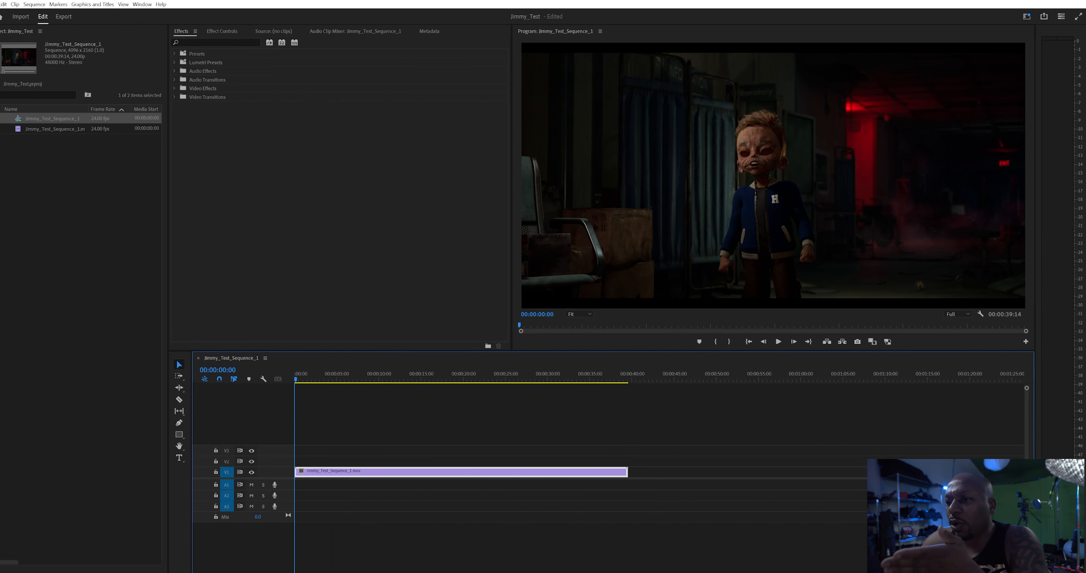
Switch to the browser and open the Halloween collection in Artlist's music catalogue.
left_click(226, 553)
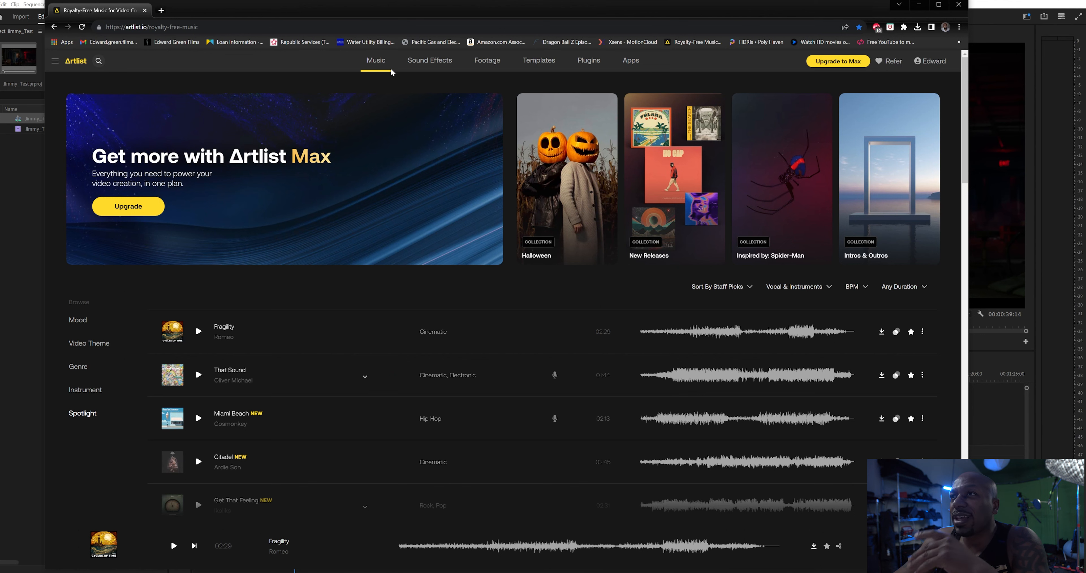
left_click(376, 60)
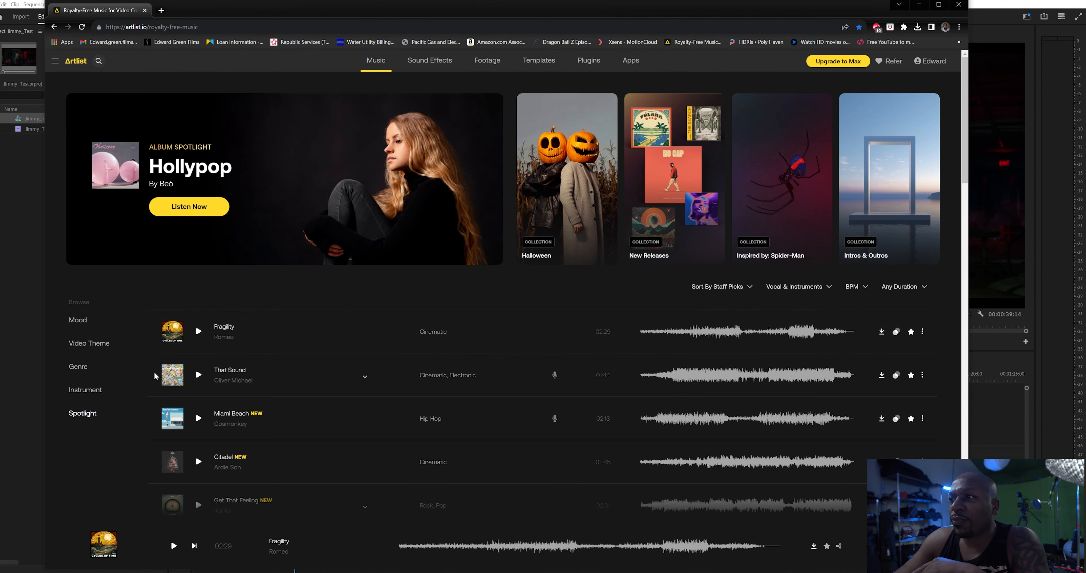
left_click(550, 244)
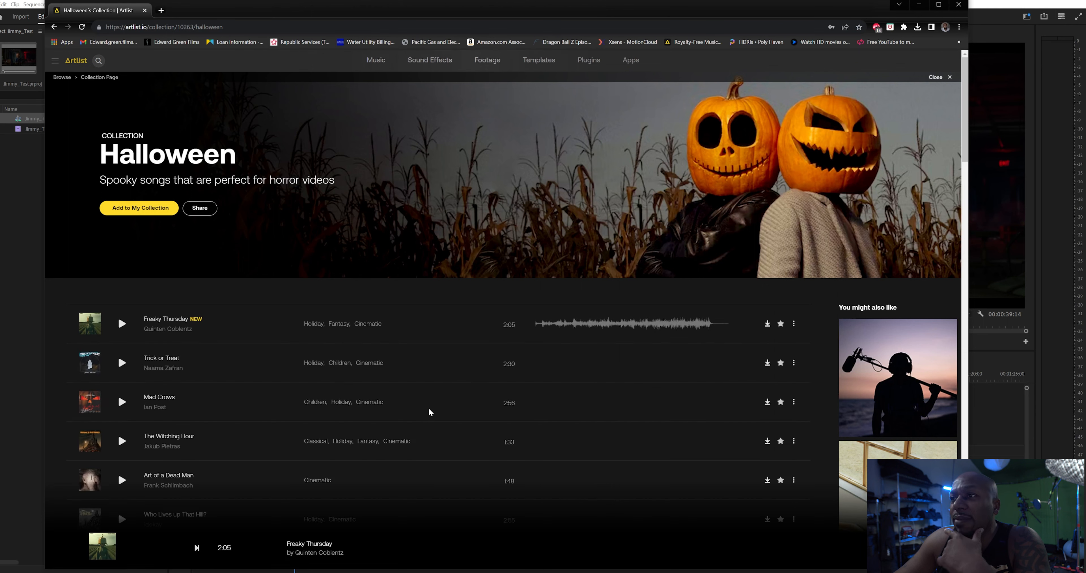
Preview the songs Trick or Treat and Mad Crows from the Halloween collection.
left_click(122, 363)
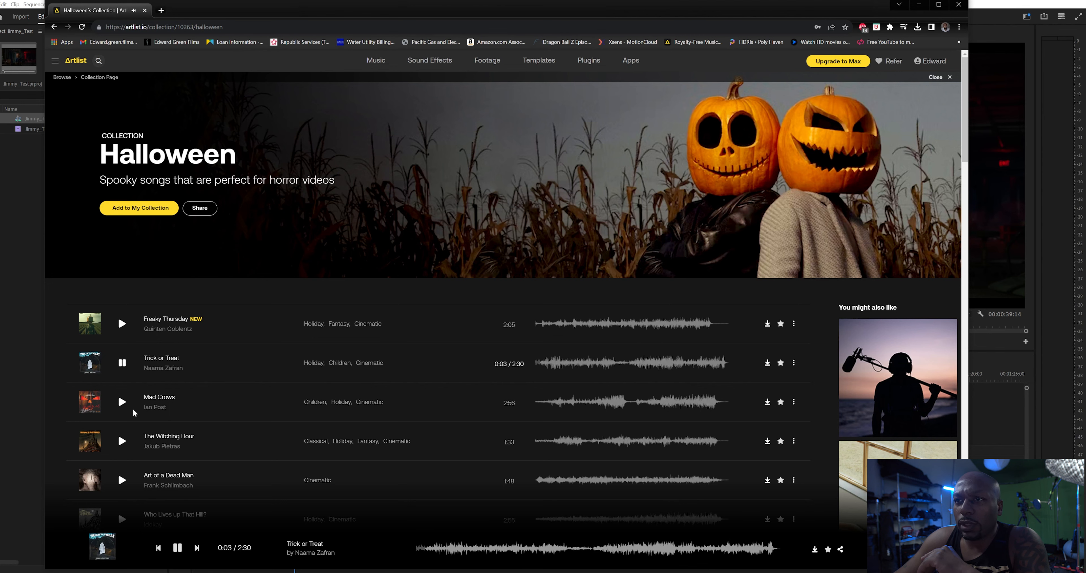
left_click(121, 403)
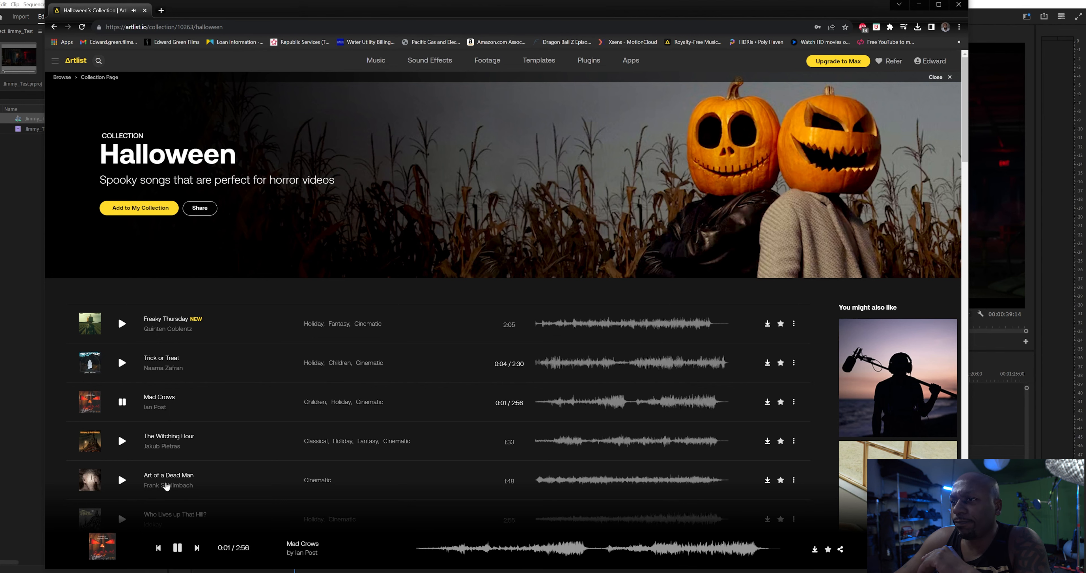
scroll(126, 362, "down", 5)
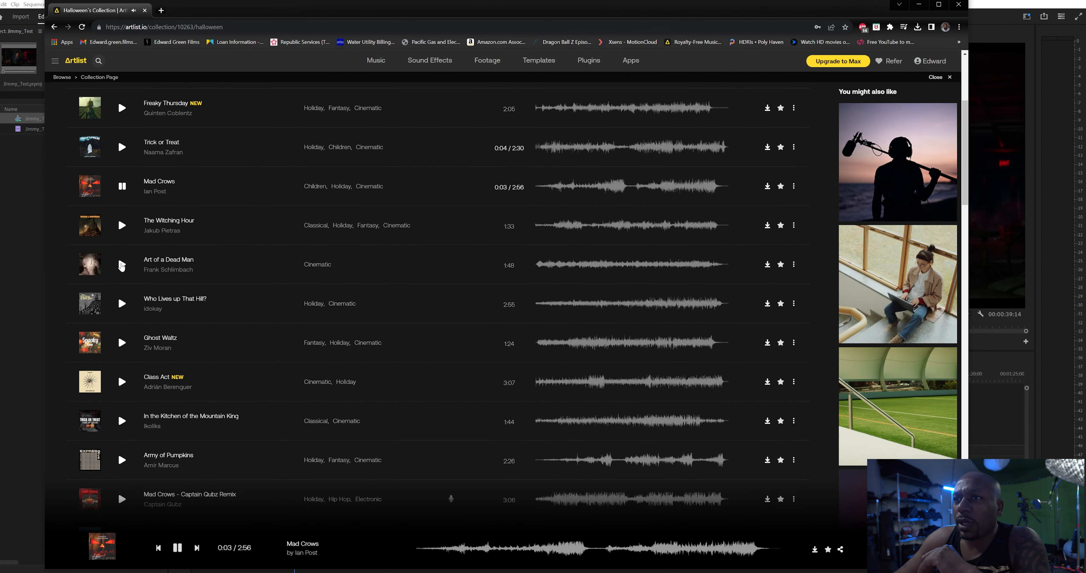
Preview the song Art of a Dead Man and download it as a WAV file.
left_click(121, 265)
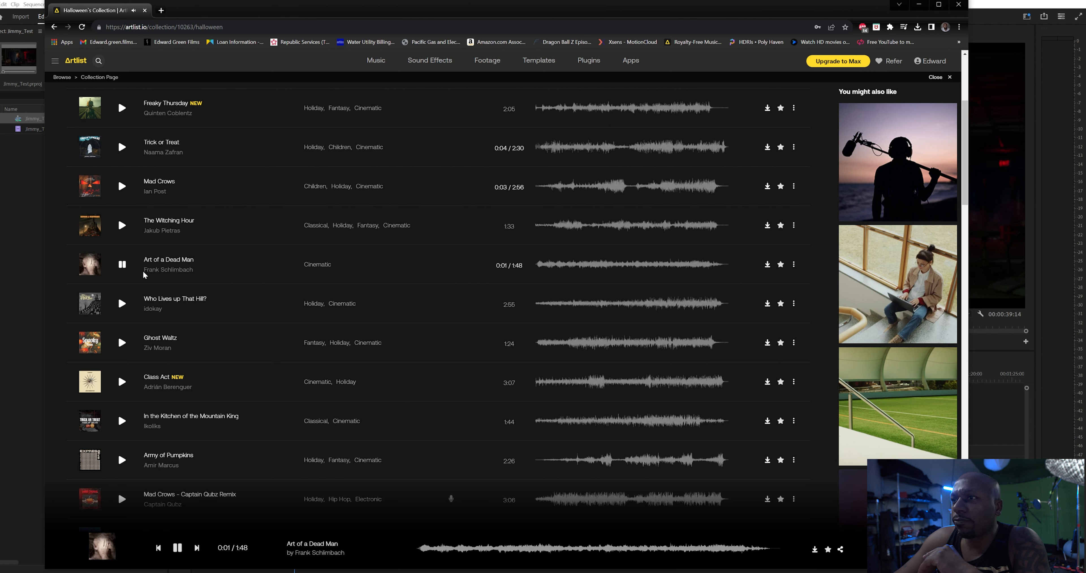
left_click(123, 266)
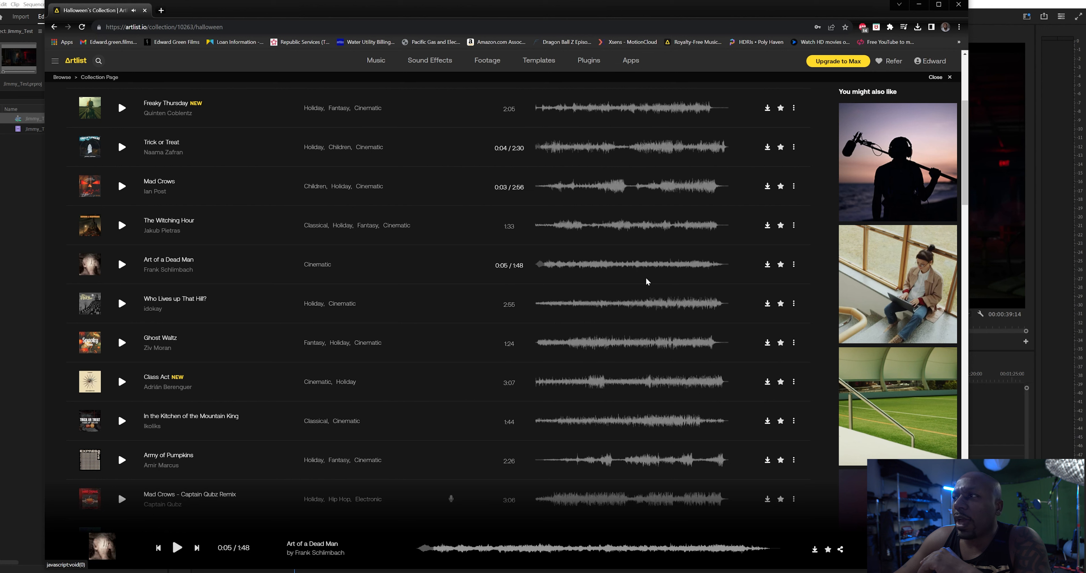
left_click(767, 266)
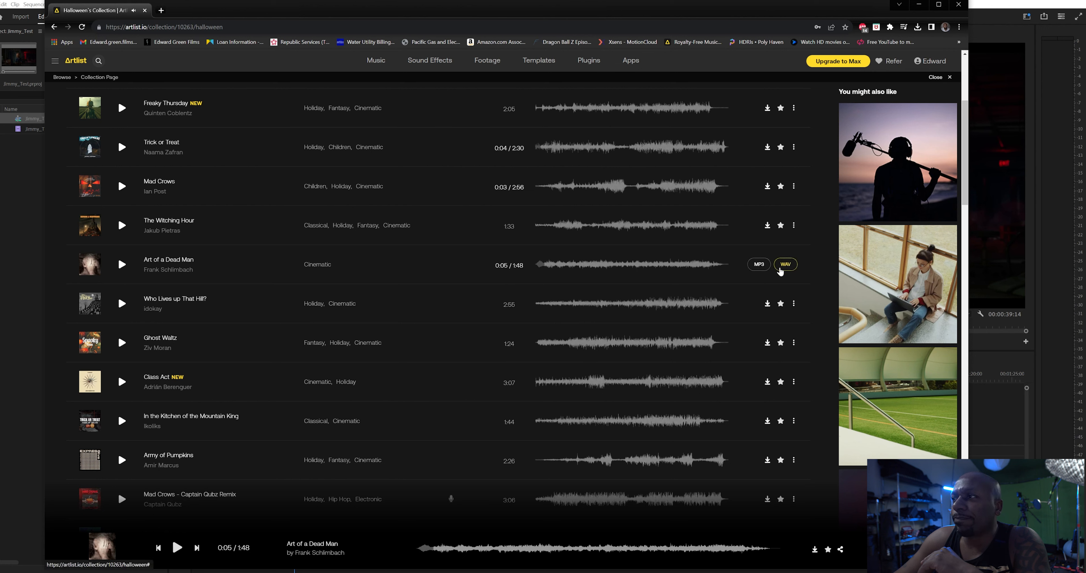
left_click(782, 267)
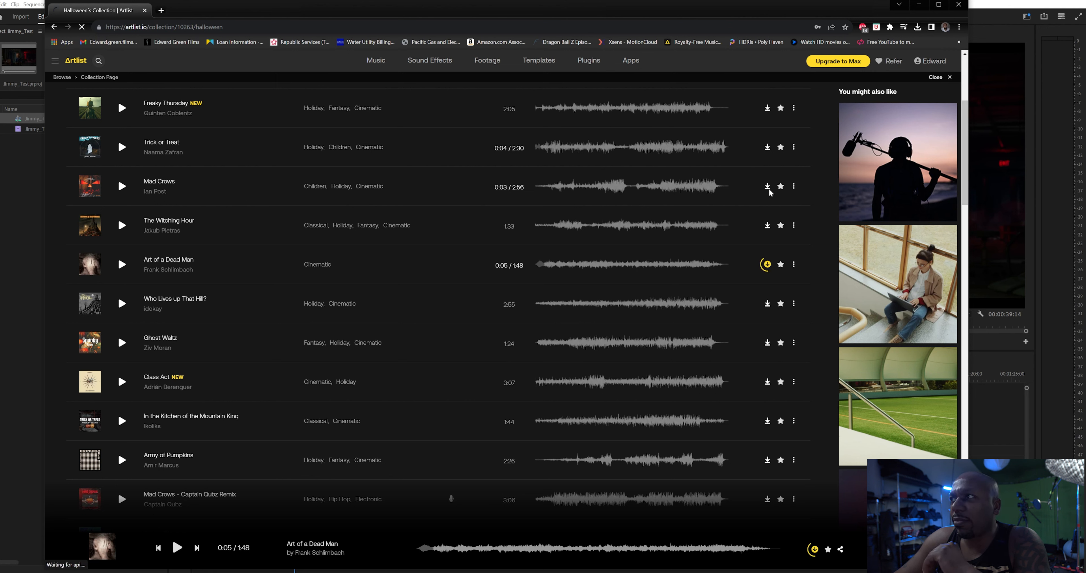
Search Artlist's sound effects catalogue for "foot steps".
scroll(455, 117, "up", 5)
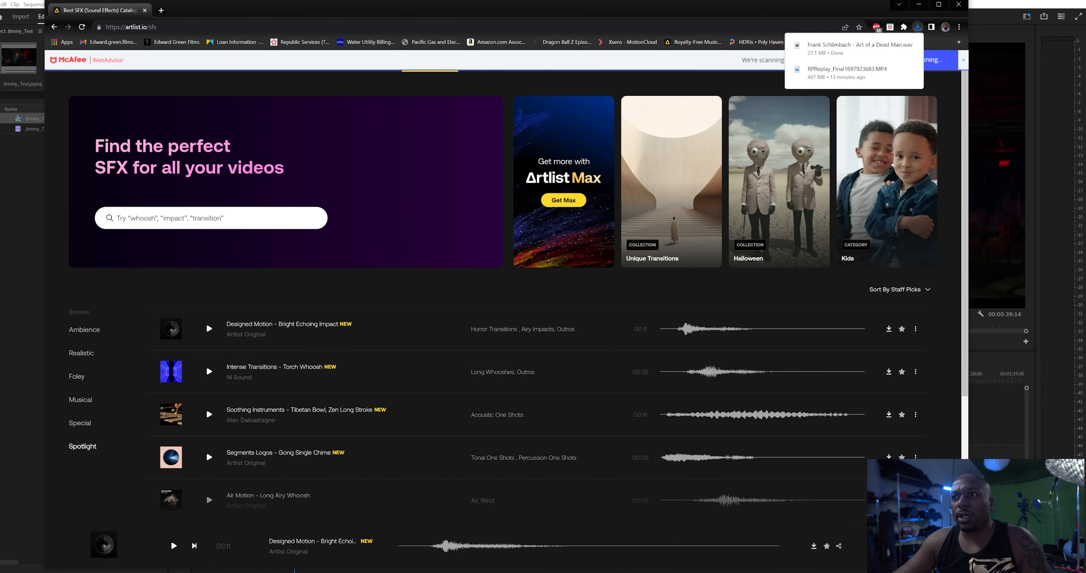
left_click(117, 218)
type("foot s")
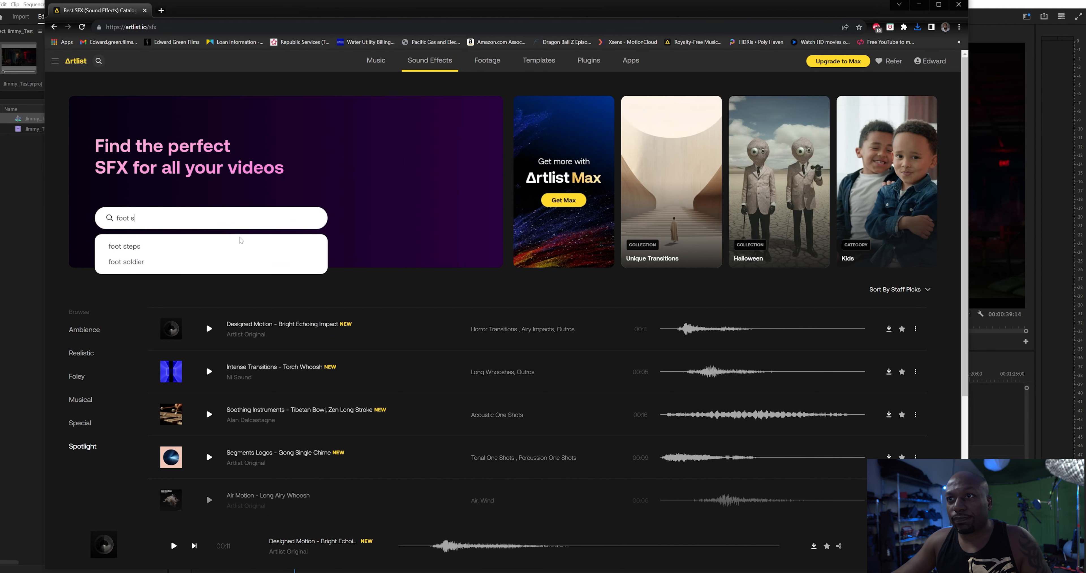
left_click(144, 248)
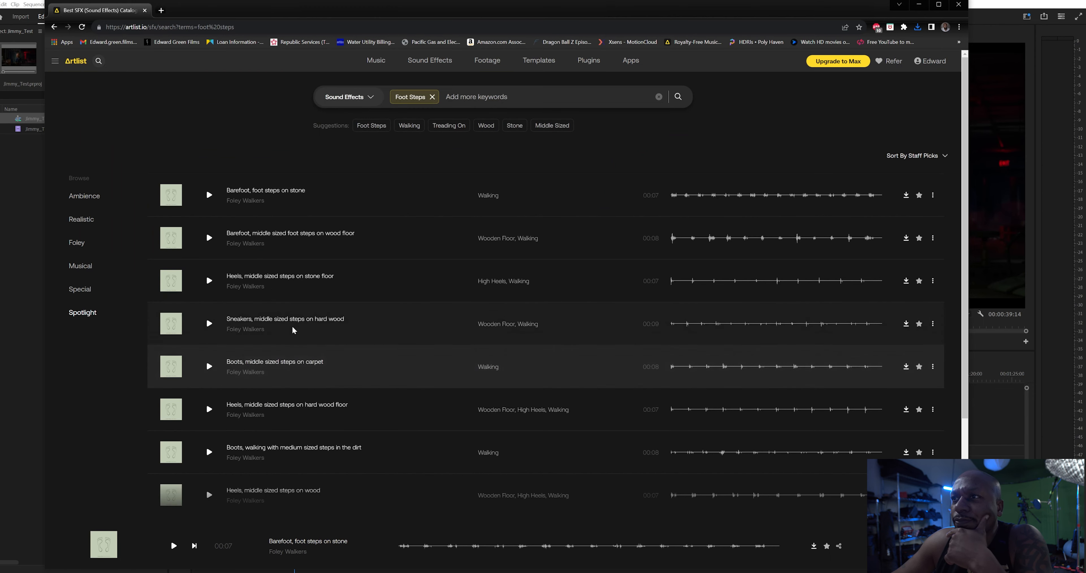
Preview the two barefoot footstep sounds and download "Barefoot, middle sized foot steps on wood floor".
left_click(210, 196)
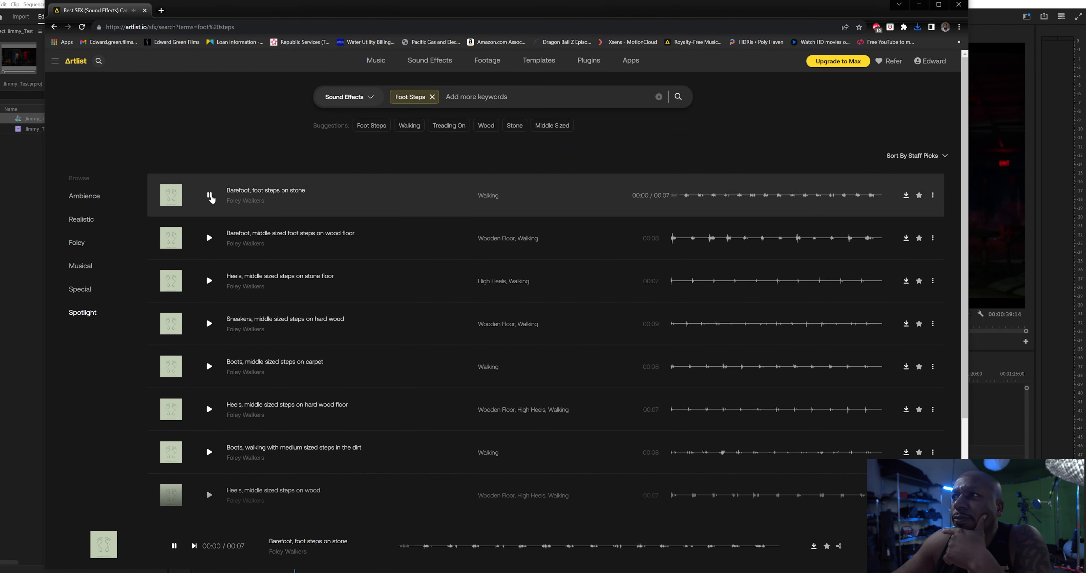
left_click(206, 243)
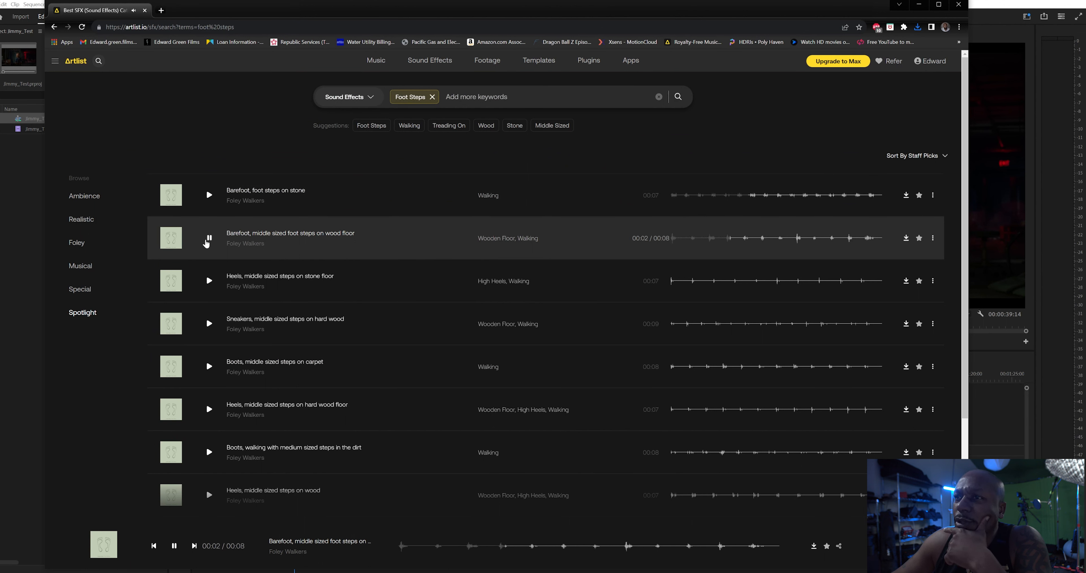
left_click(207, 241)
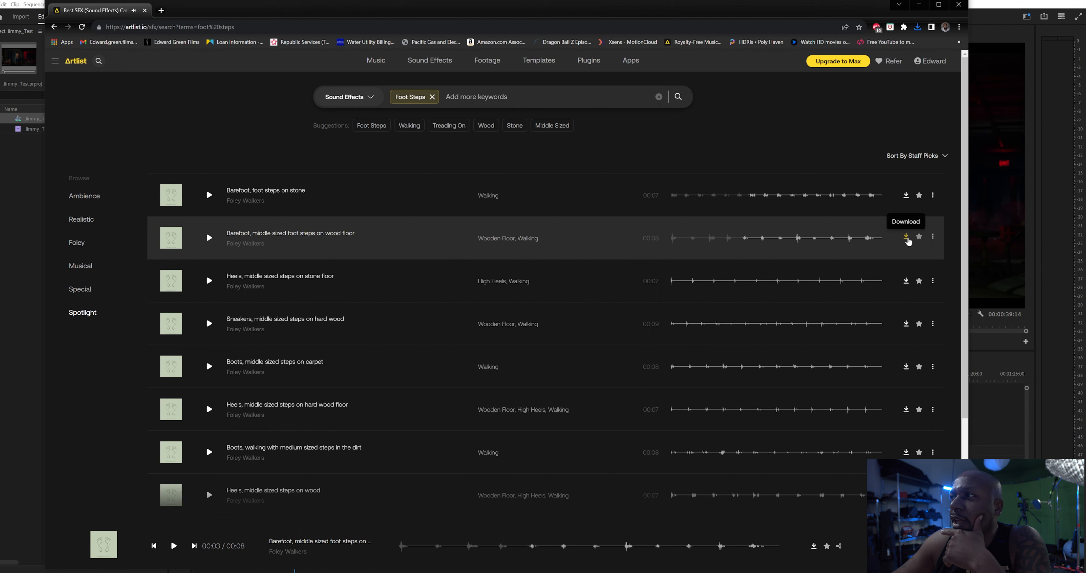
left_click(905, 239)
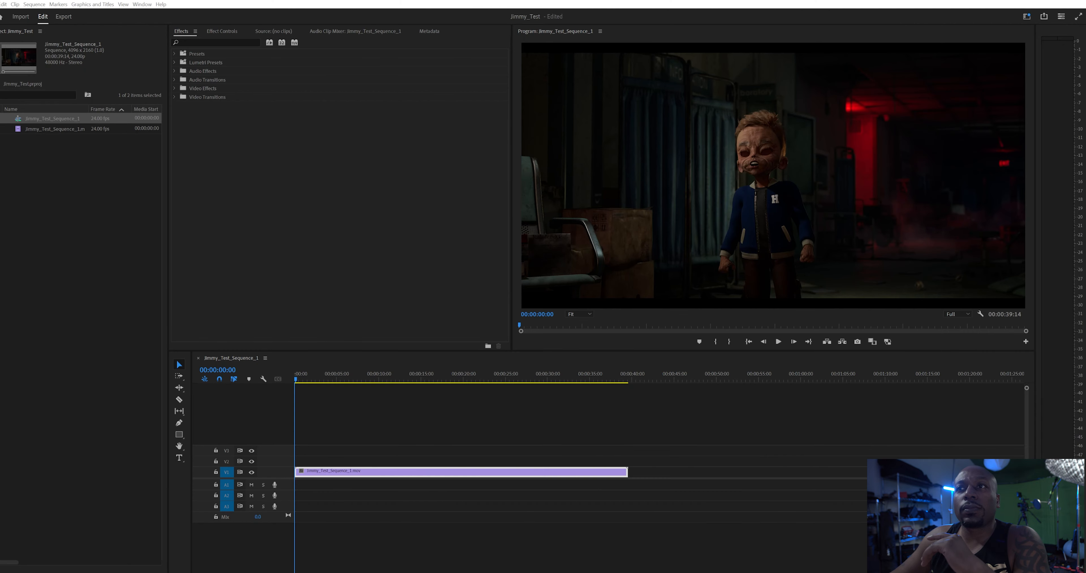
Import the downloaded song and footsteps audio into the Premiere Pro project, and widen the project bin and its name column.
left_click_drag(1, 262, 58, 266)
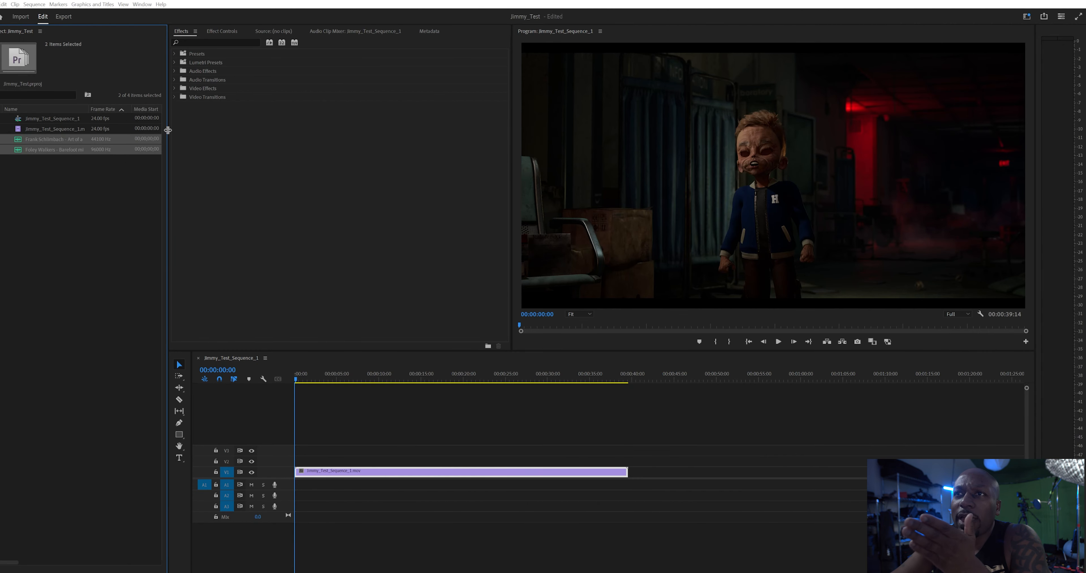
left_click_drag(168, 130, 189, 130)
left_click_drag(87, 107, 128, 108)
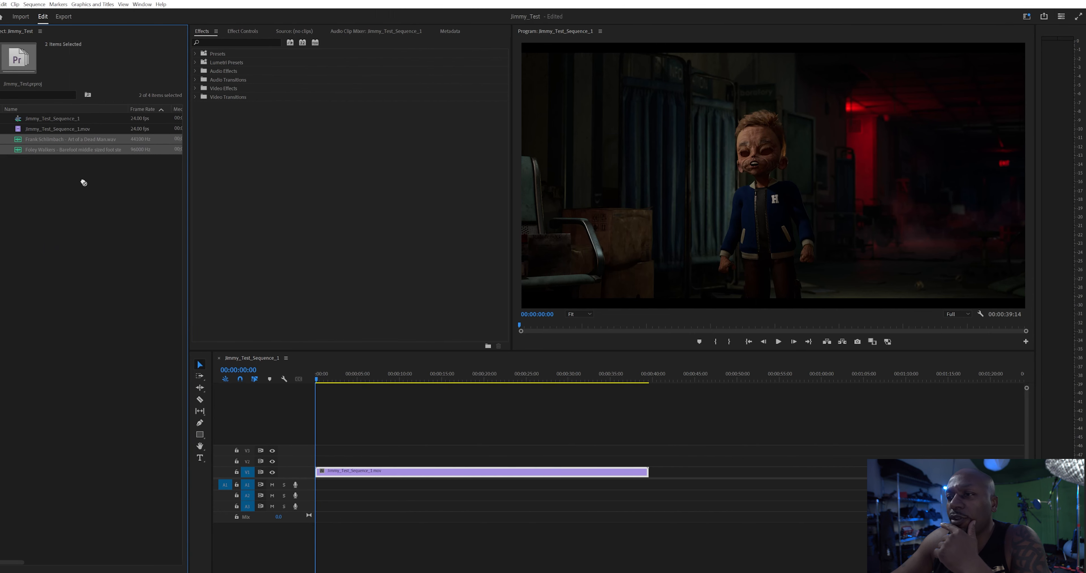
Add both imported audio files to the timeline at the sequence start and move the music clip to the third audio track.
left_click_drag(84, 182, 325, 495)
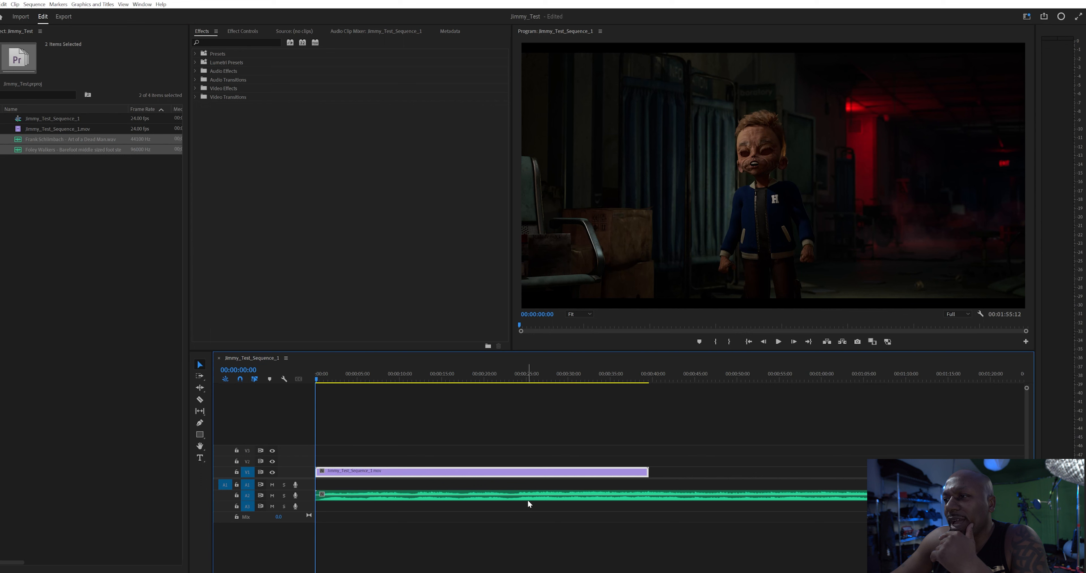
left_click_drag(530, 497, 519, 510)
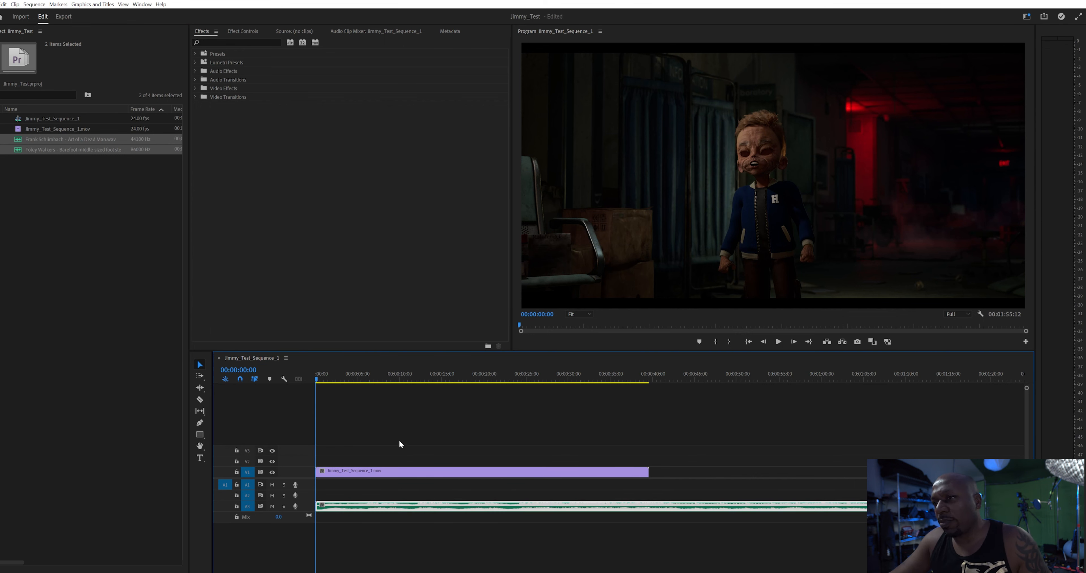
Play the sequence with music, lower the music clip's audio gain, and play a few more seconds to check the level.
key("space")
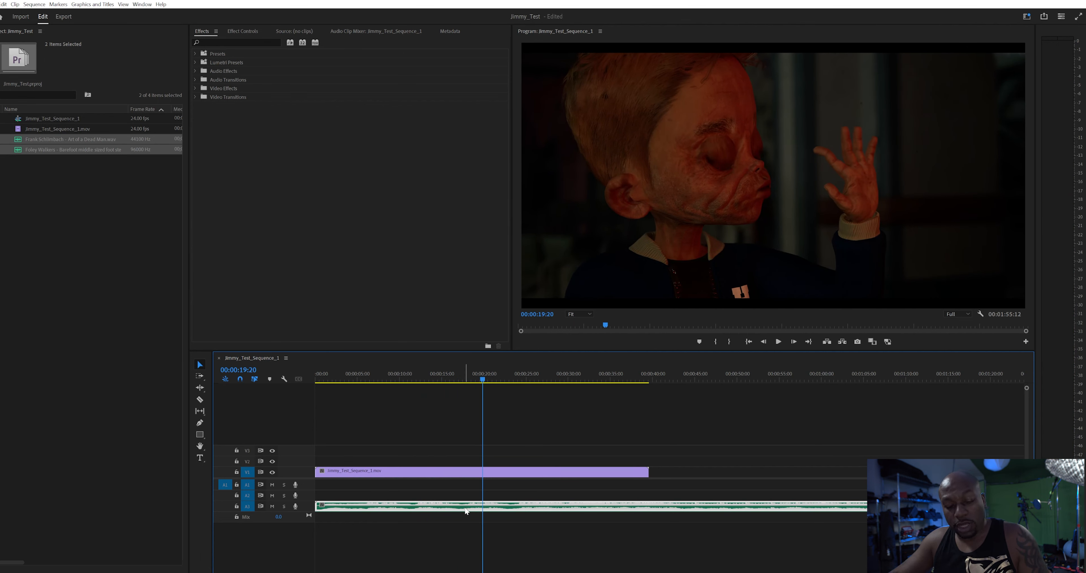
type("g-")
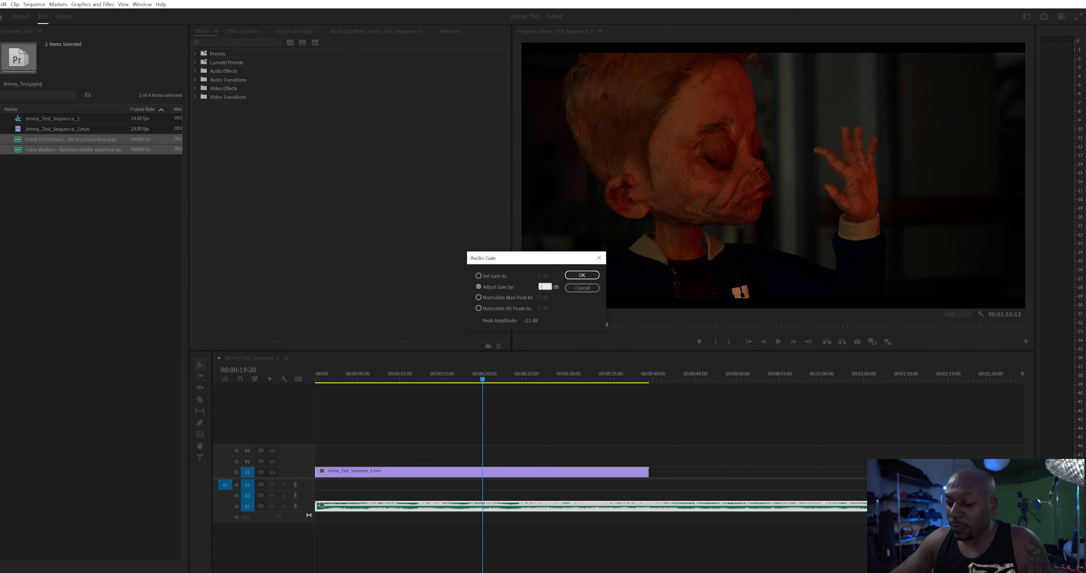
key("Return")
key("space")
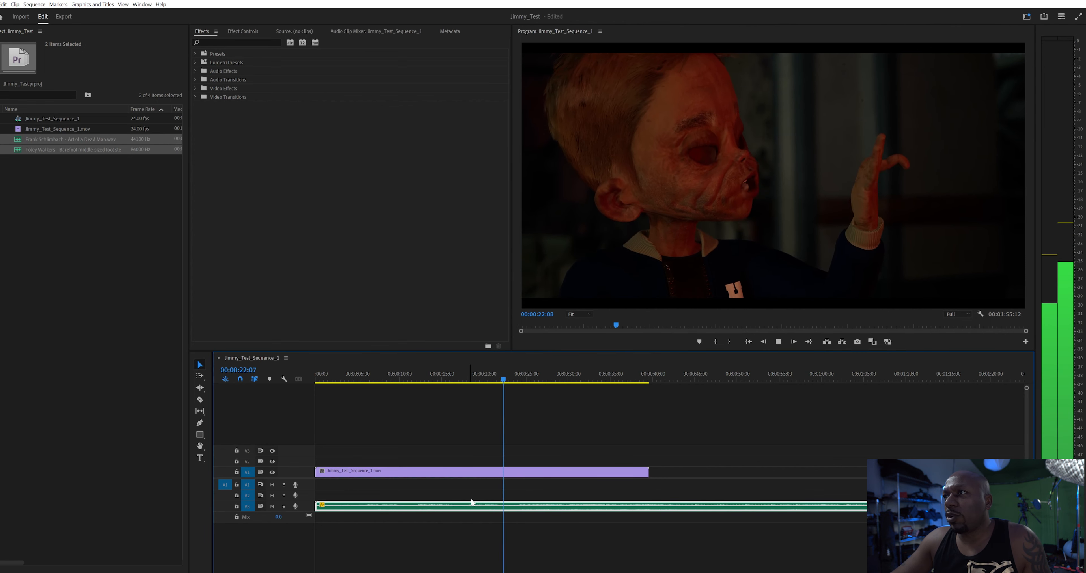
key("space")
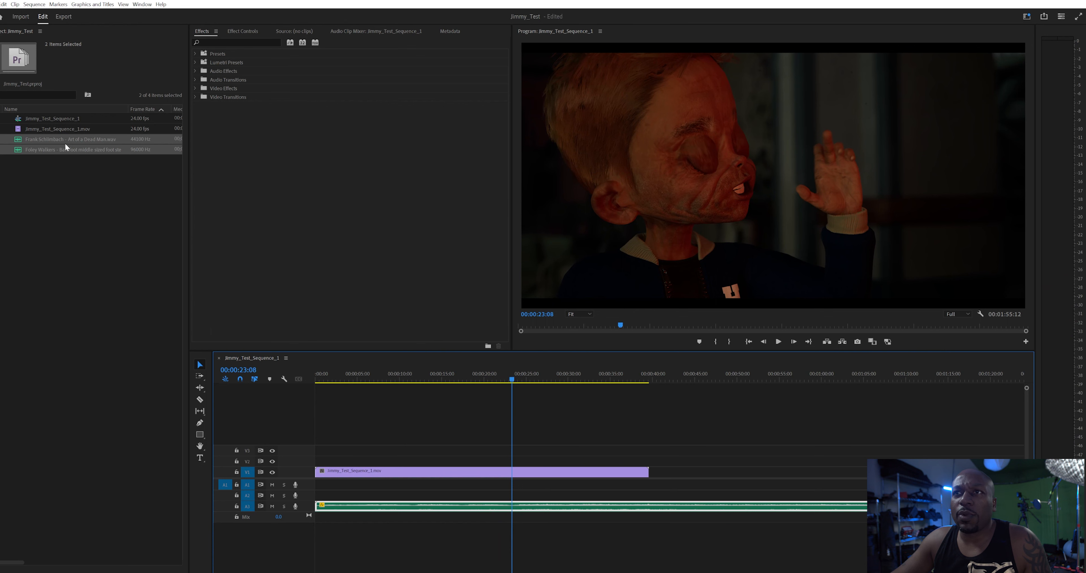
Open the barefoot footsteps audio in the Source monitor and move the sequence playhead back to the start.
left_click(58, 155)
double_click(61, 151)
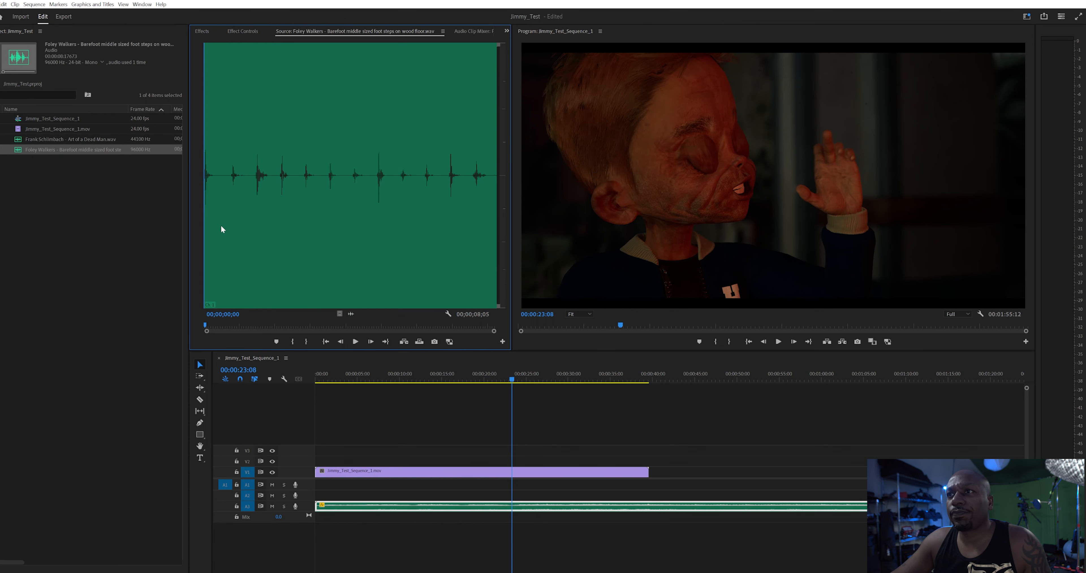
left_click_drag(333, 379, 310, 377)
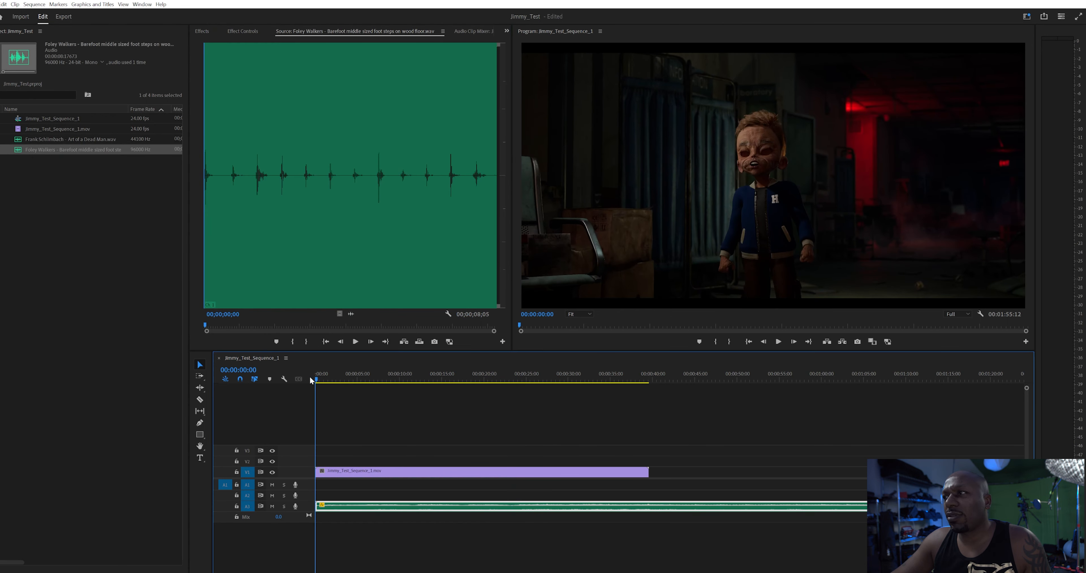
Play the sequence to the first footfall at 00:00:00:13 and mark an In point at 00;00;00;21, before the second footstep in the source audio.
key("space")
key("space")
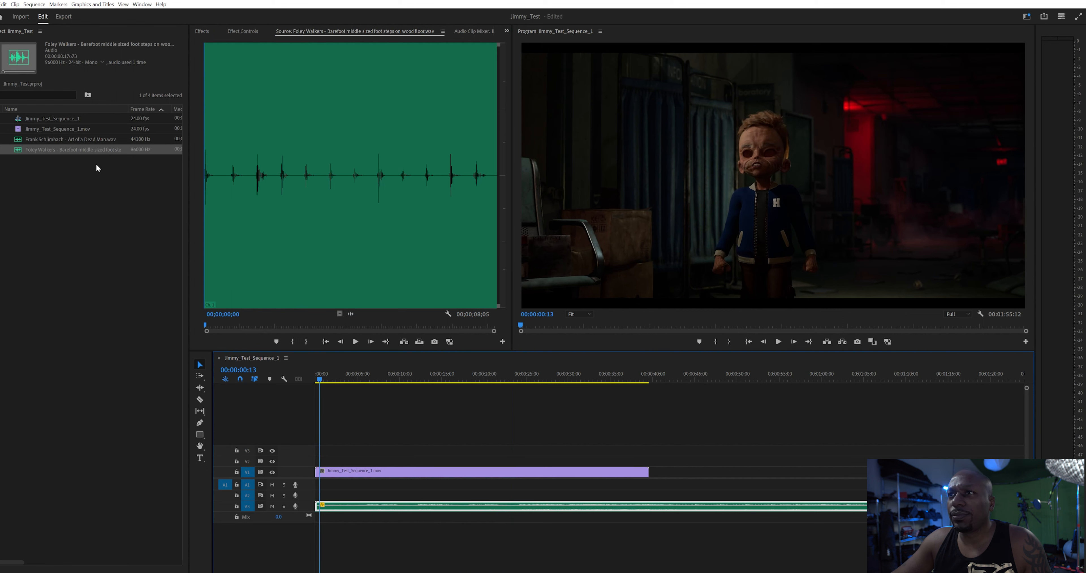
left_click_drag(222, 186, 230, 195)
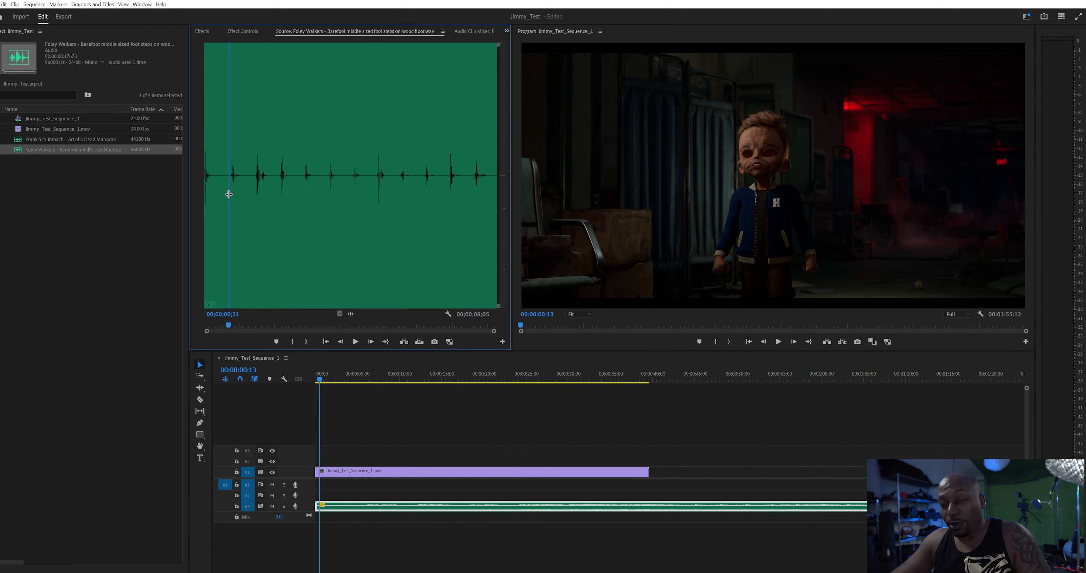
key("i")
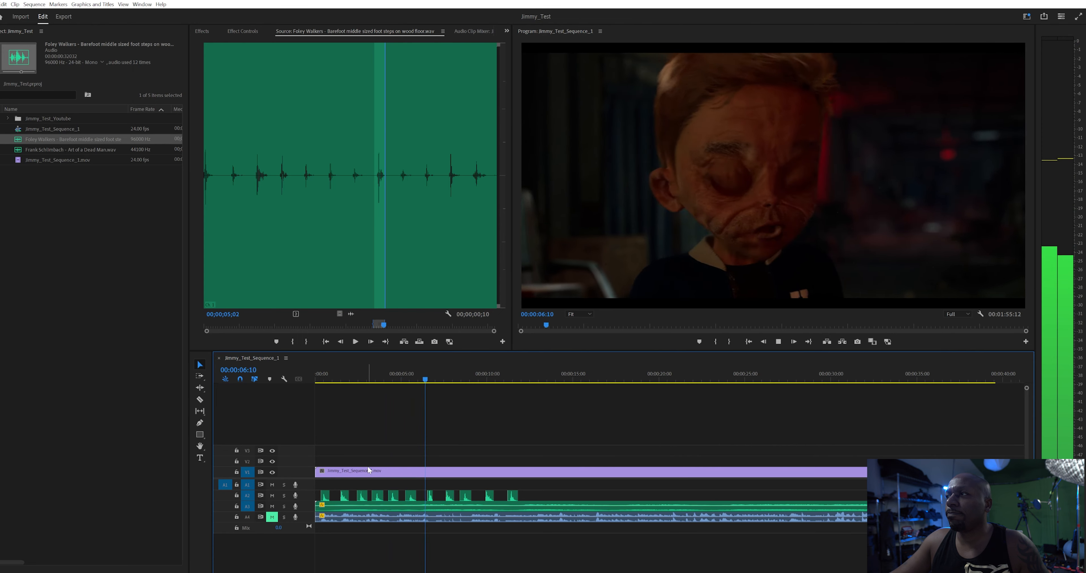
Stop playback of the placed footsteps and return the sequence playhead to 00:00:00:13.
key("space")
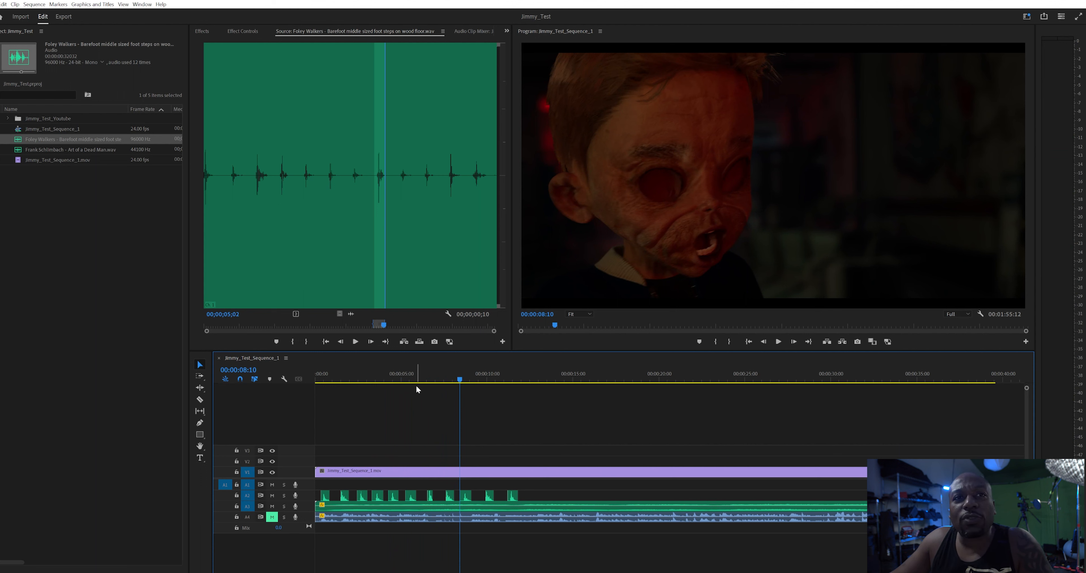
left_click(372, 380)
left_click_drag(369, 382, 326, 384)
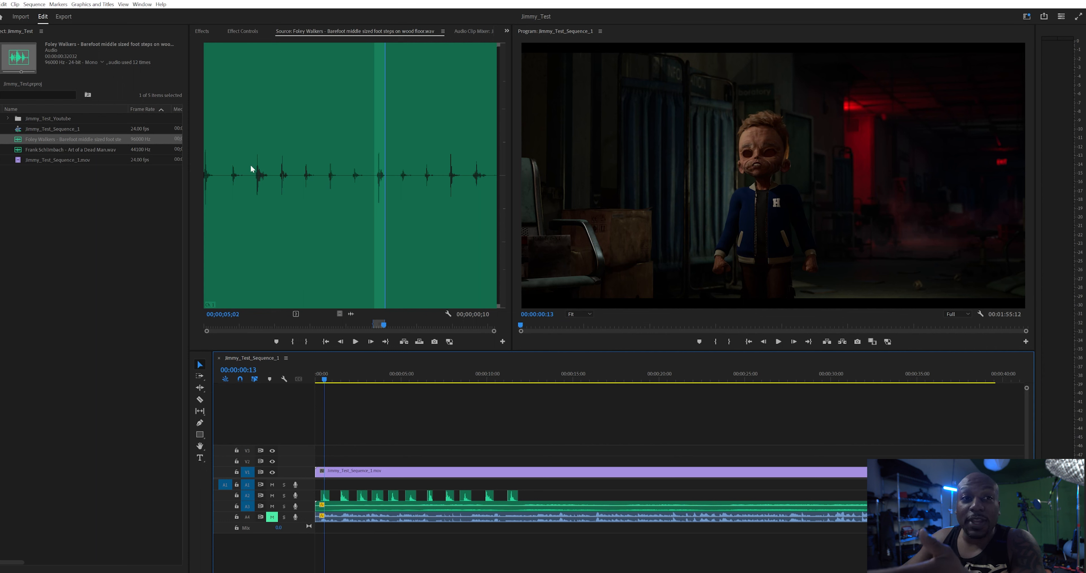
Expand the Jimmy_Test_Youtube bin, open A027_11090241_C006.braw in the Source monitor and review its opening and the part around 03:06:55:17.
left_click(7, 119)
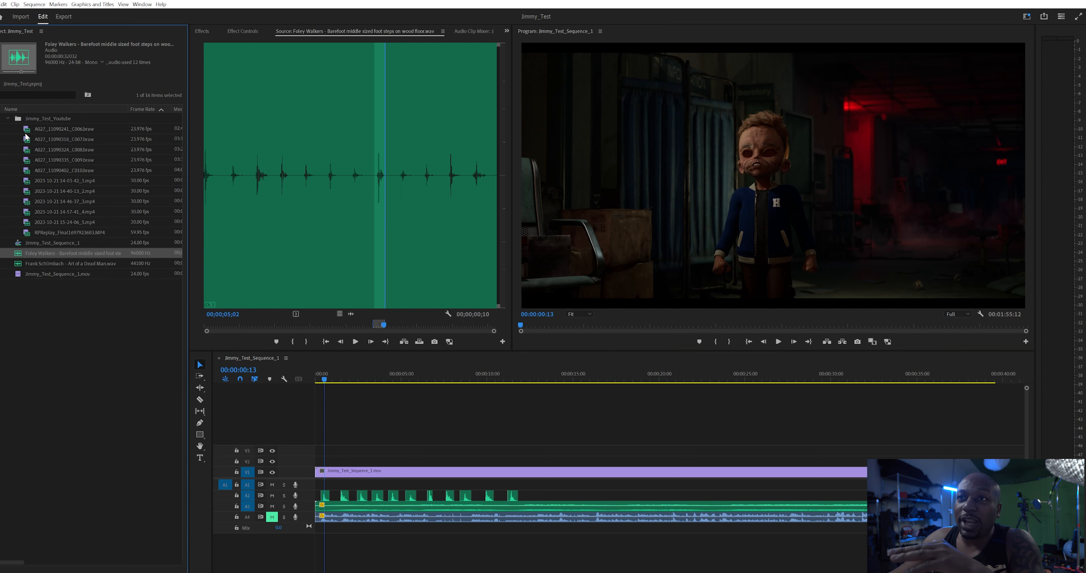
left_click_drag(63, 128, 349, 202)
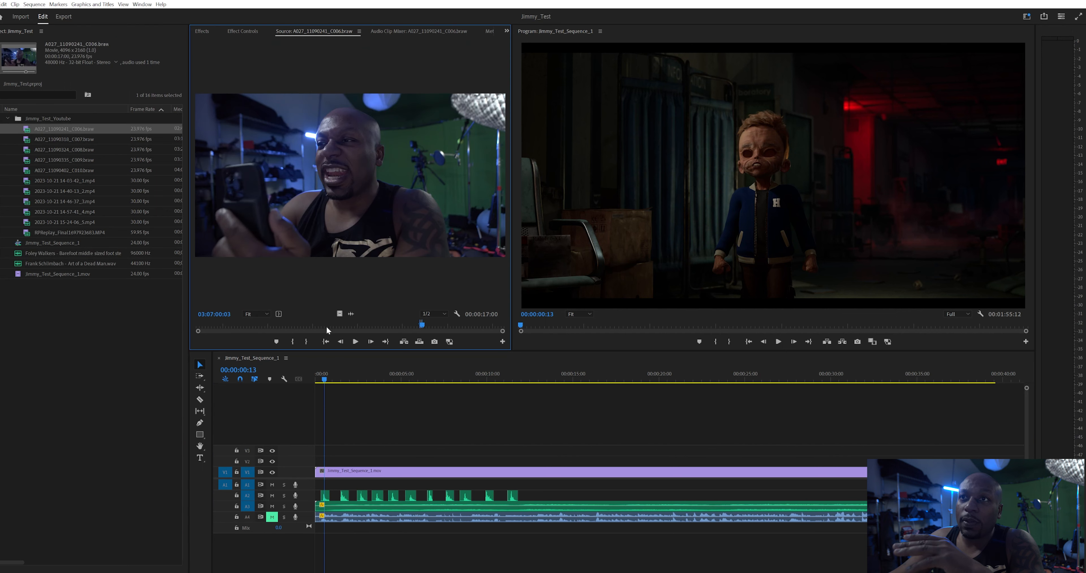
left_click_drag(333, 324, 343, 325)
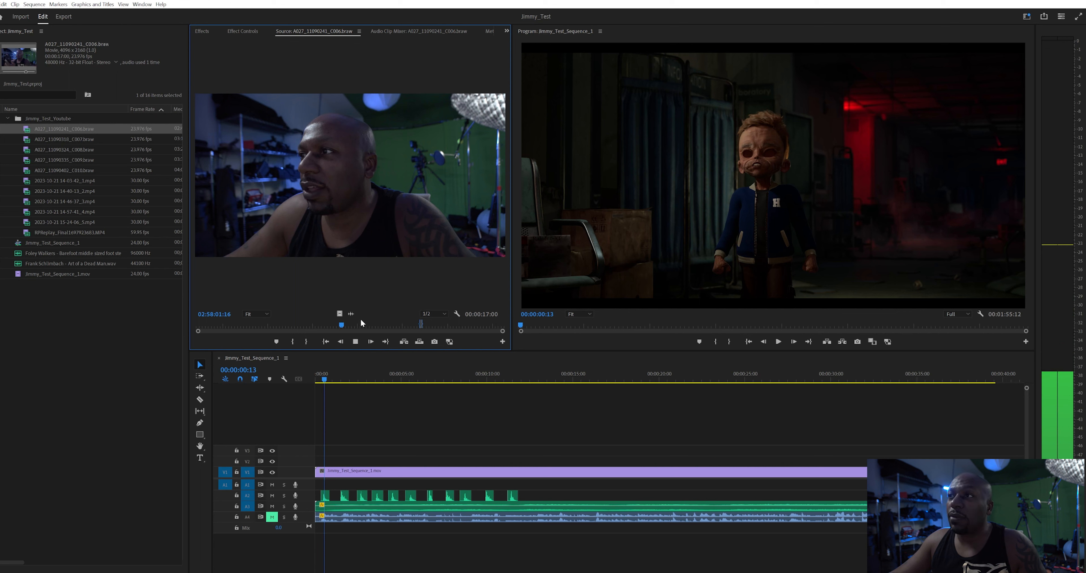
left_click(418, 324)
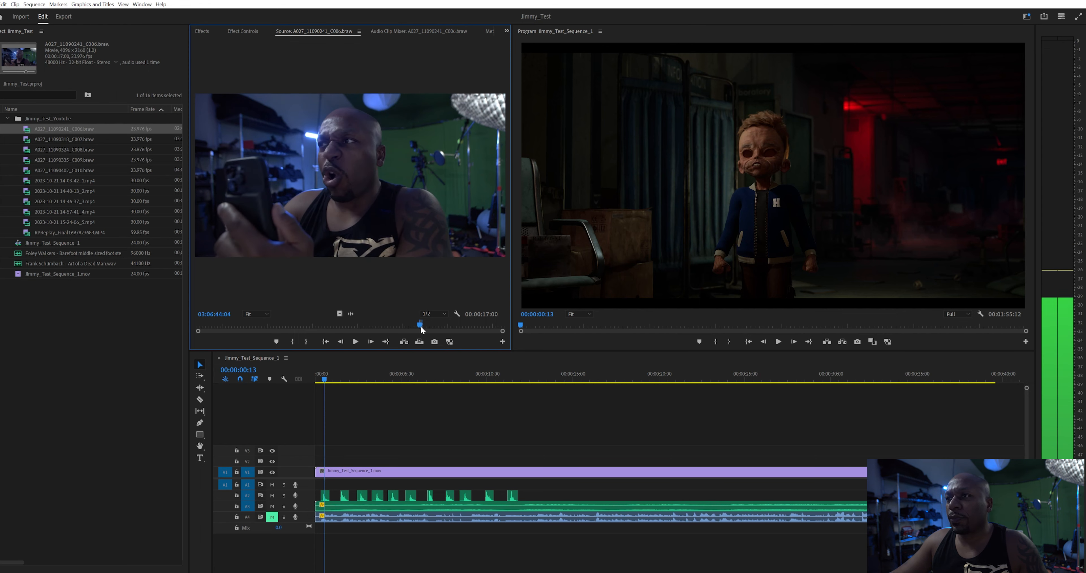
left_click_drag(421, 326, 422, 327)
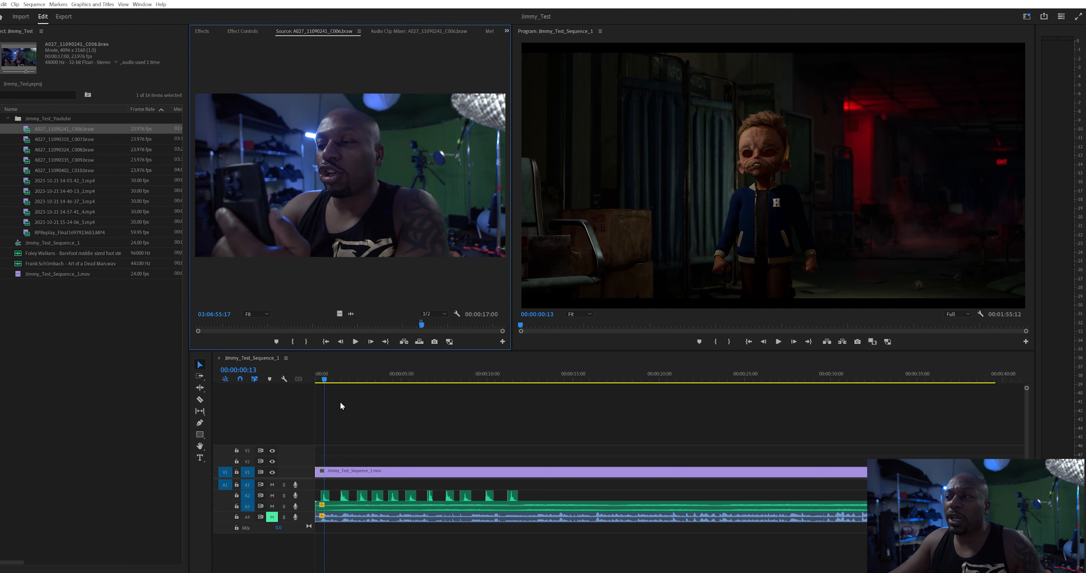
Check the audio gain settings of the voice clip on the fourth audio track without changing them, and unmute that track.
left_click(317, 380)
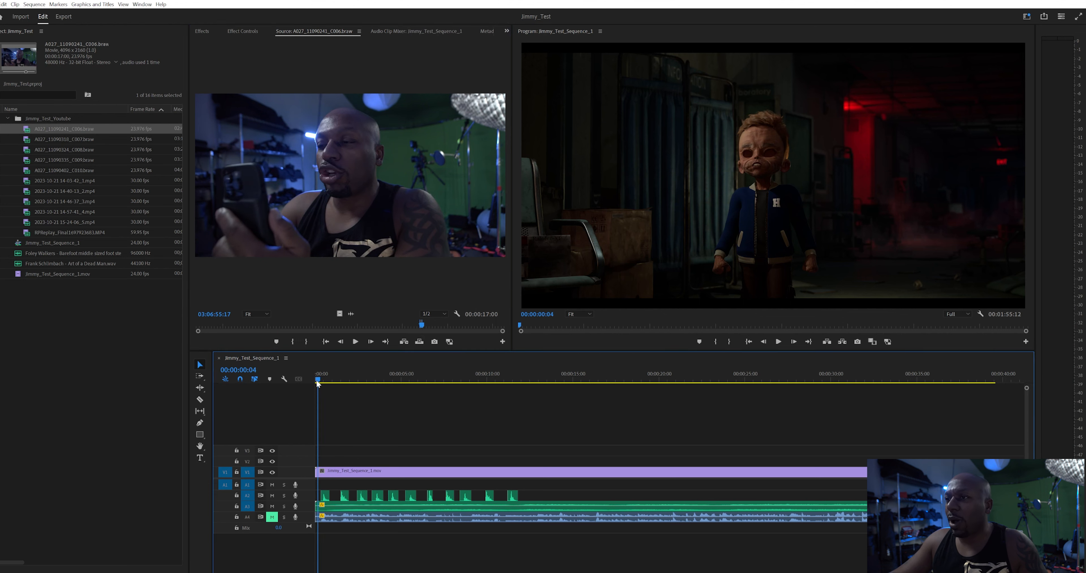
left_click(357, 521)
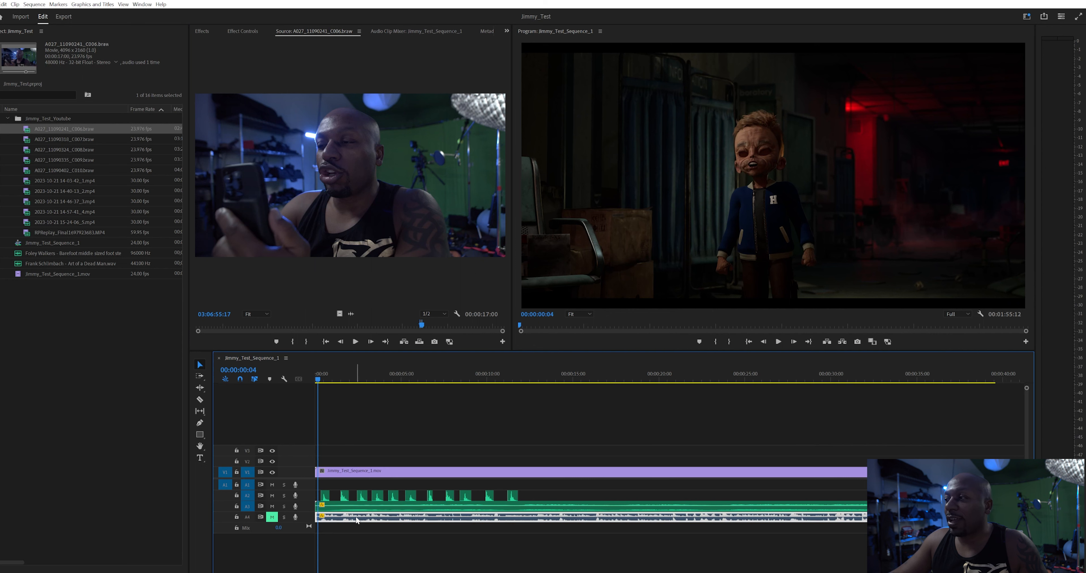
key("g")
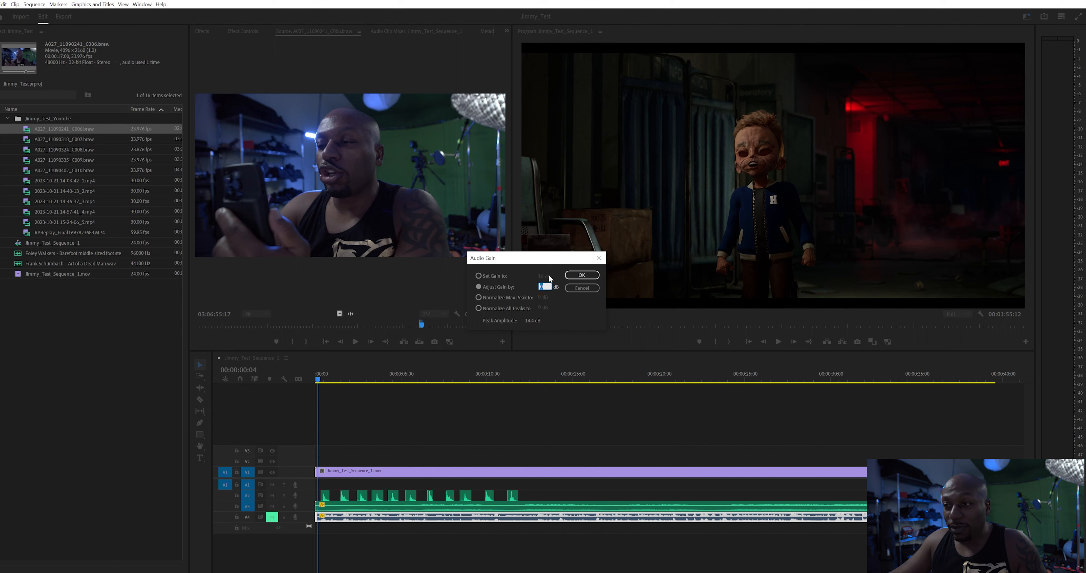
left_click(582, 288)
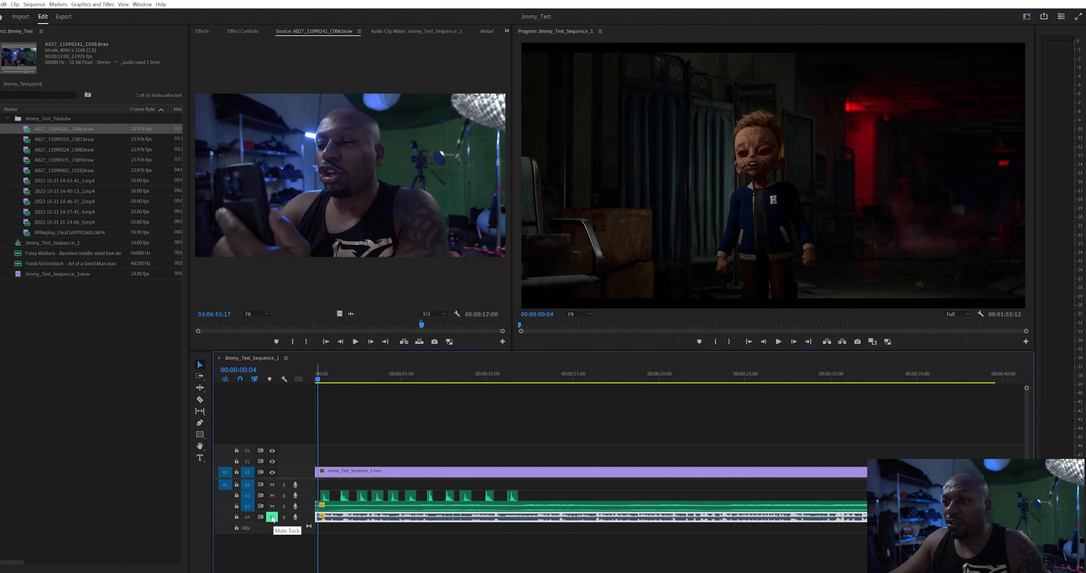
left_click(272, 518)
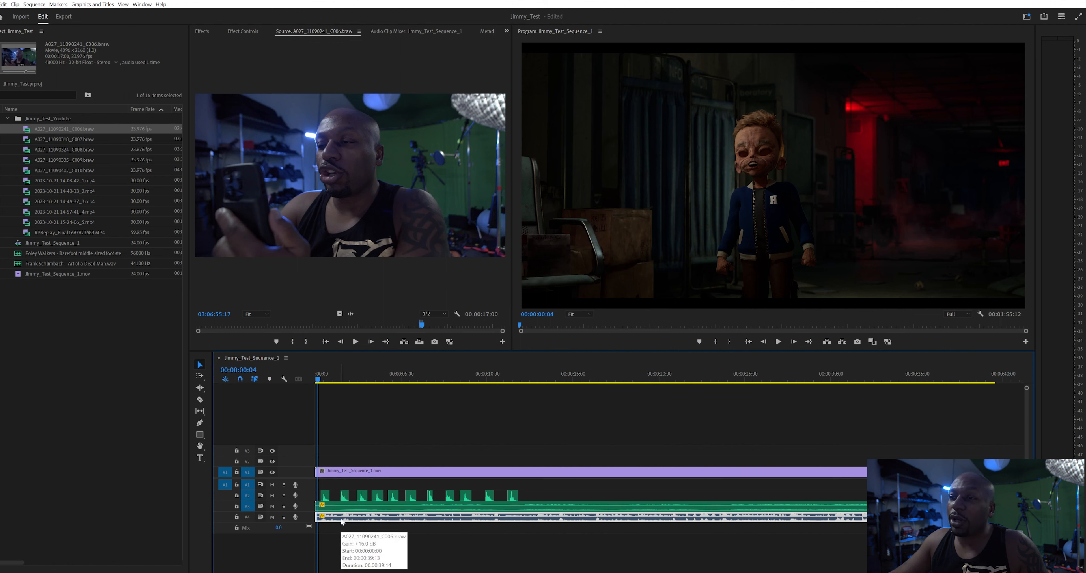
Solo the fourth audio track, play the sequence to hear the voice recording, and return the playhead to the start.
left_click(285, 519)
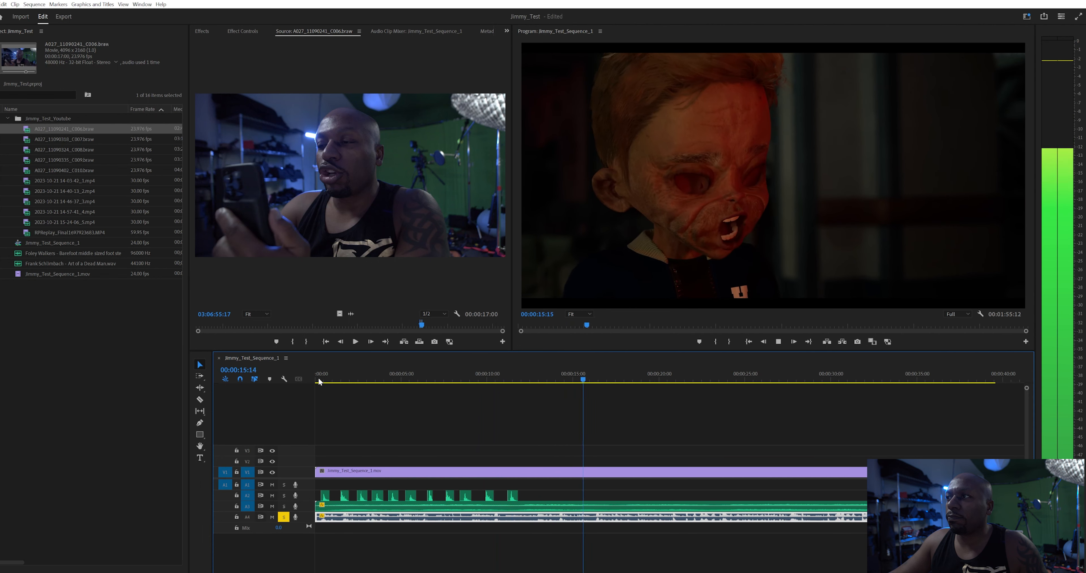
key("space")
key("Home")
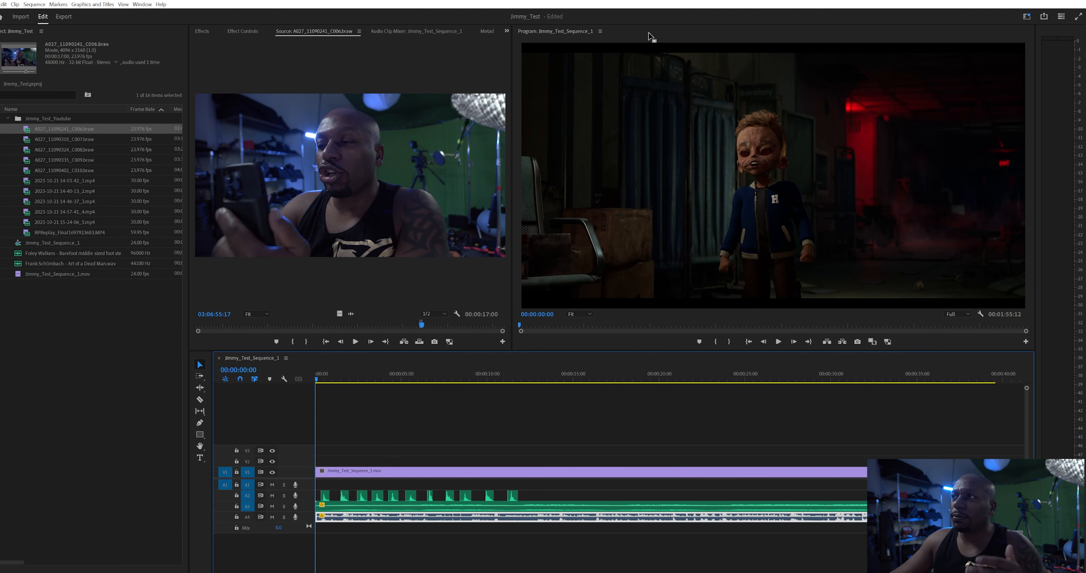
left_click(645, 46)
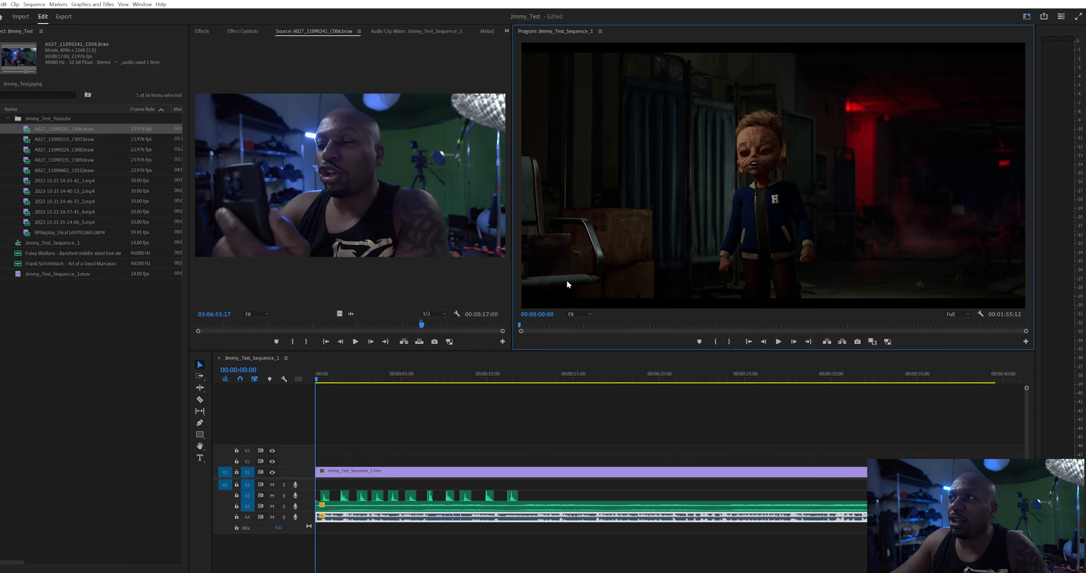